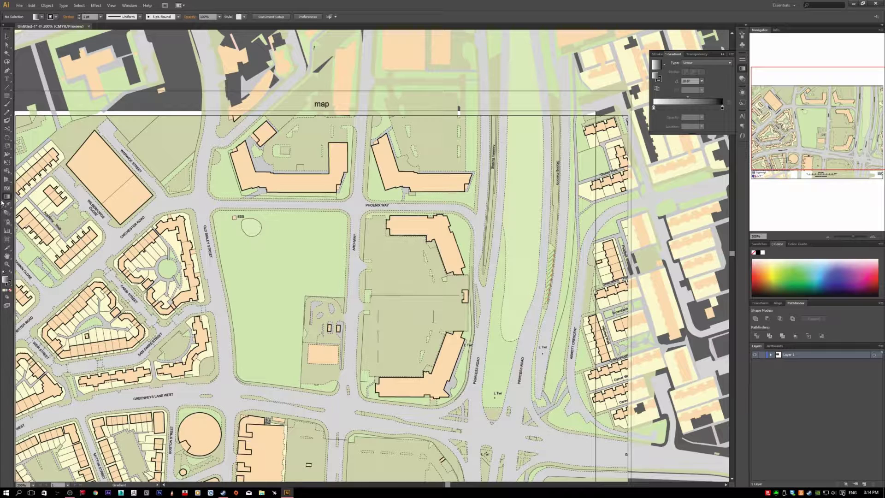
Draw a circle about 103 pt in diameter with the Ellipse tool on the large green field south of Phoenix Way.
click(8, 99)
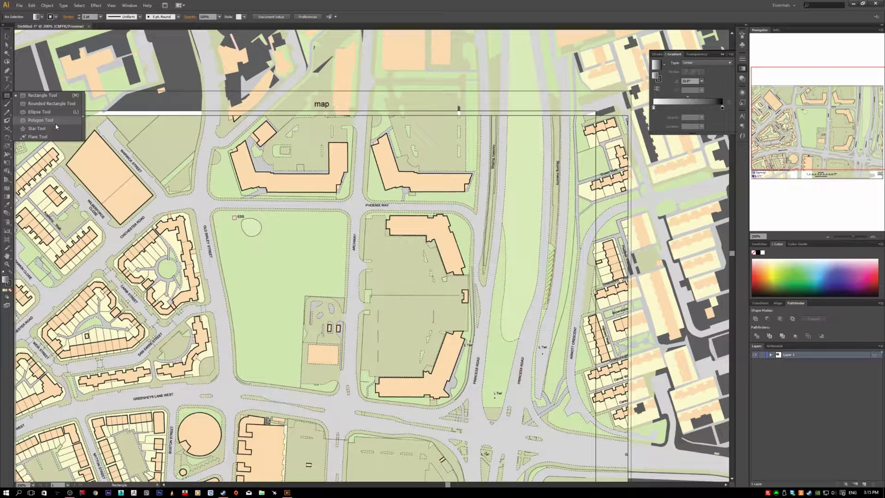
click(48, 111)
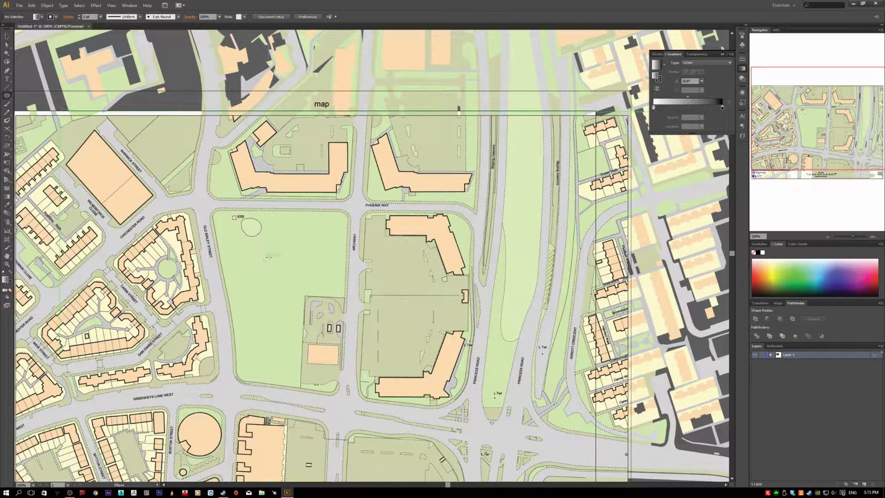
drag(241, 252, 312, 324)
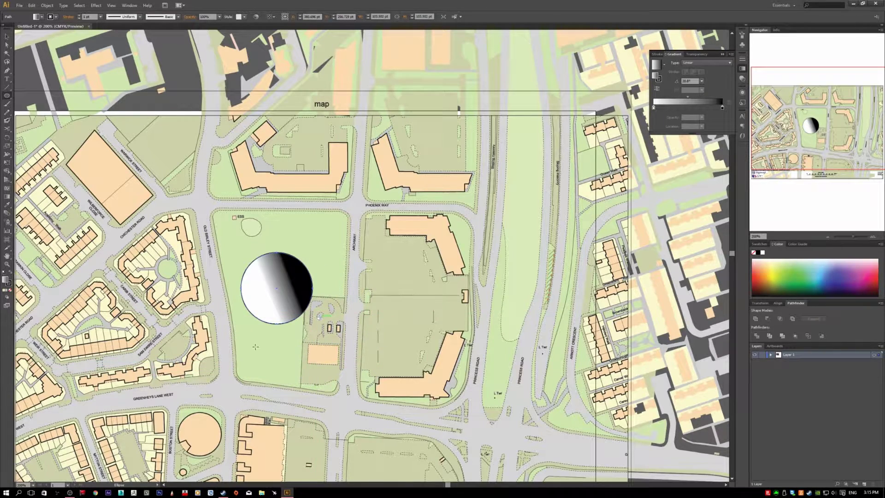
scroll(320, 317, up, 2)
scroll(308, 310, up, 1)
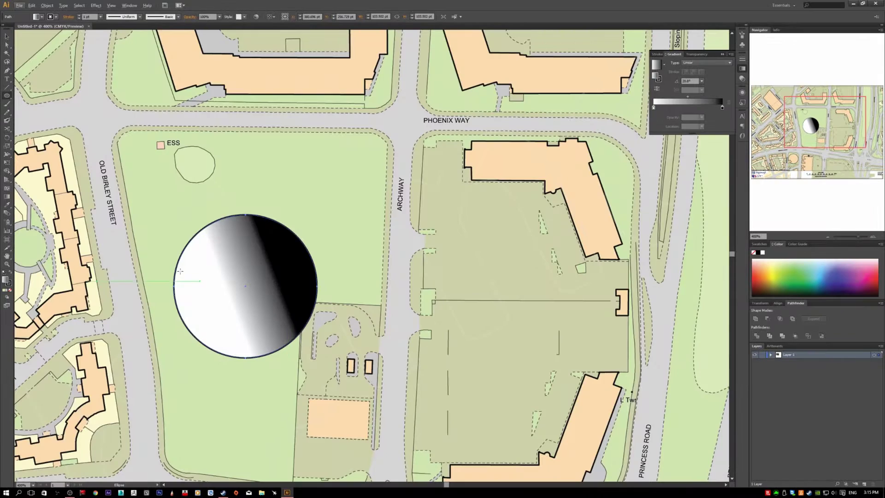
scroll(278, 304, up, 1)
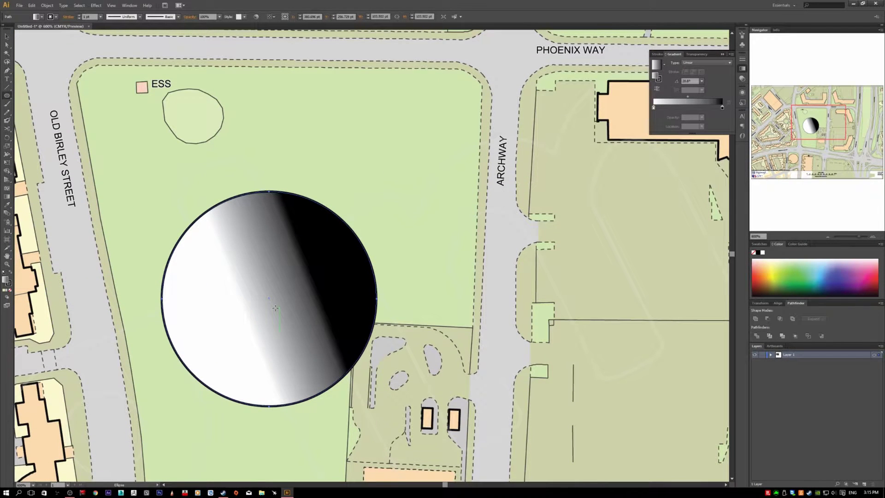
Switch the circle's fill to none, to a solid colour, and back to the black-and-white linear gradient.
click(10, 292)
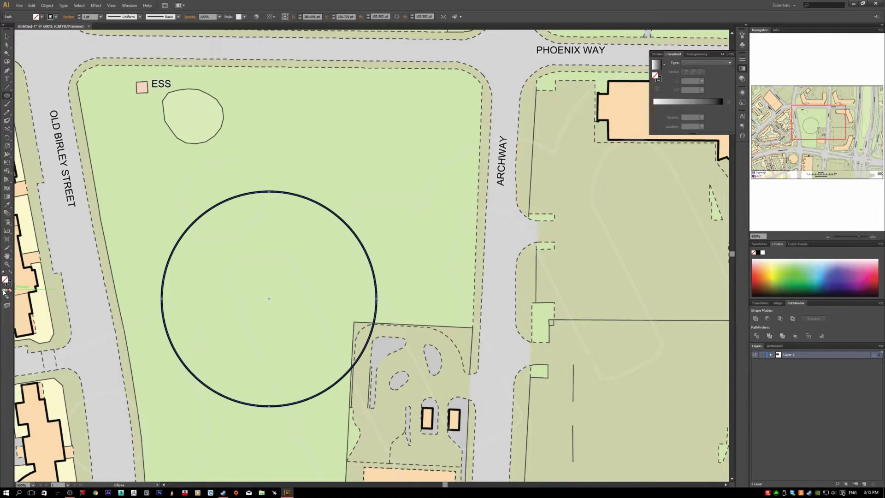
click(4, 291)
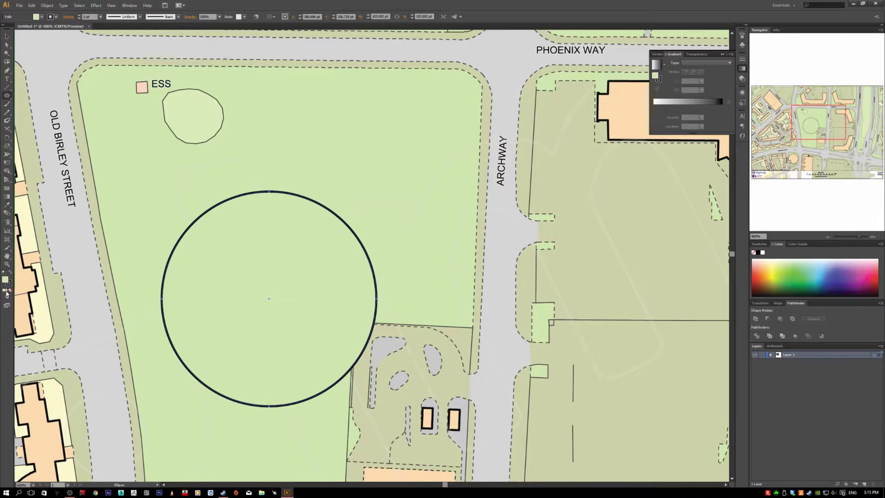
click(6, 292)
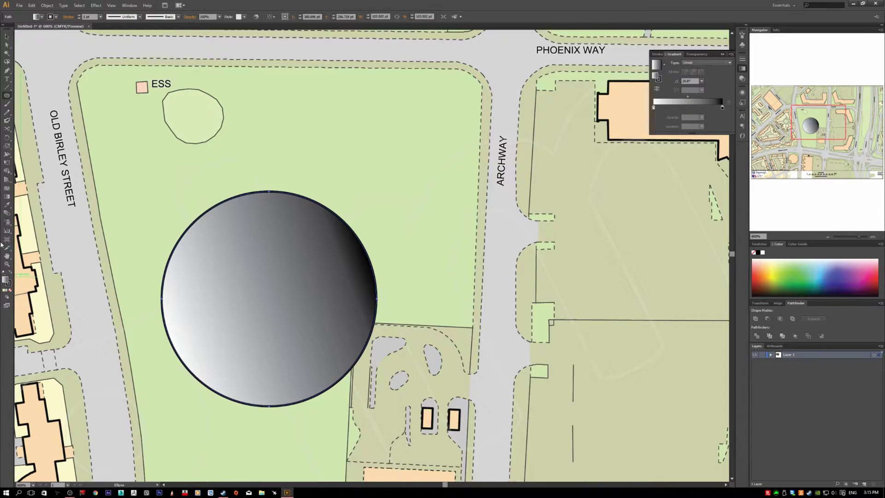
Redirect the circle's gradient diagonally at about -46° with the Gradient tool and shift its midpoint toward the white end.
click(6, 196)
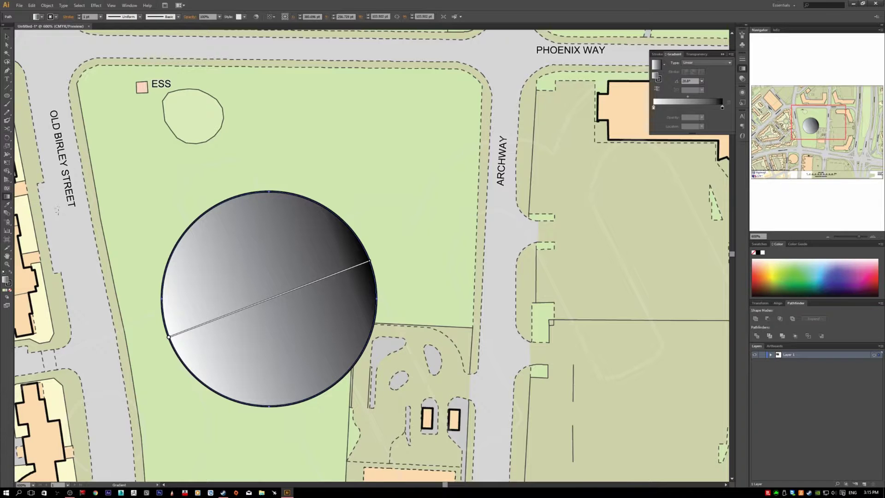
mouse_move(284, 292)
drag(373, 259, 387, 311)
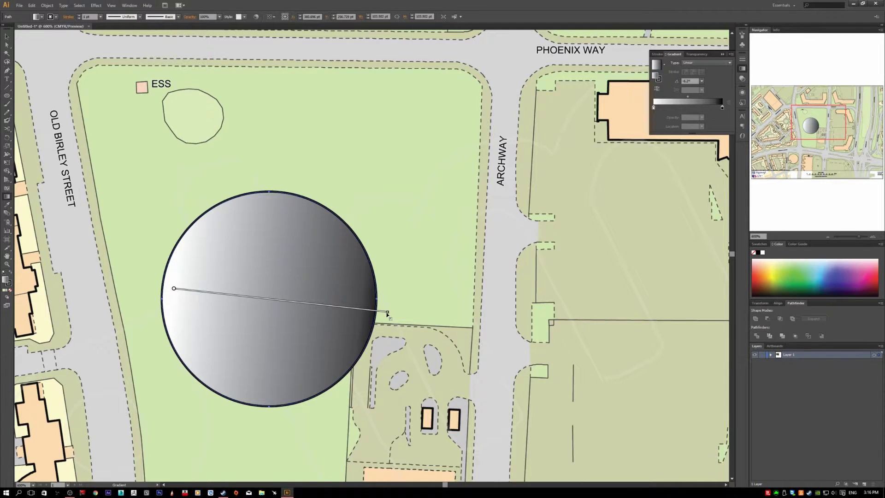
drag(388, 310, 326, 440)
drag(265, 385, 264, 382)
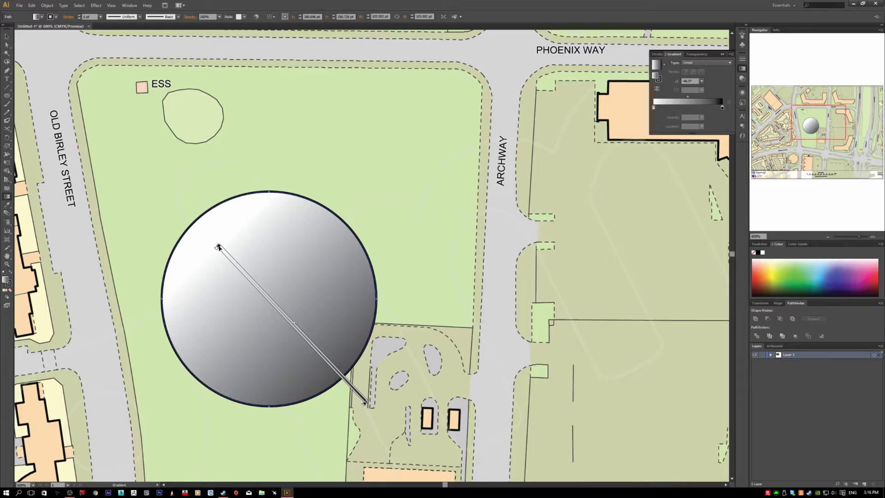
mouse_move(218, 247)
mouse_down()
mouse_move(198, 246)
mouse_move(191, 211)
mouse_move(193, 225)
mouse_move(146, 174)
mouse_move(206, 239)
mouse_move(192, 211)
mouse_move(196, 221)
mouse_up()
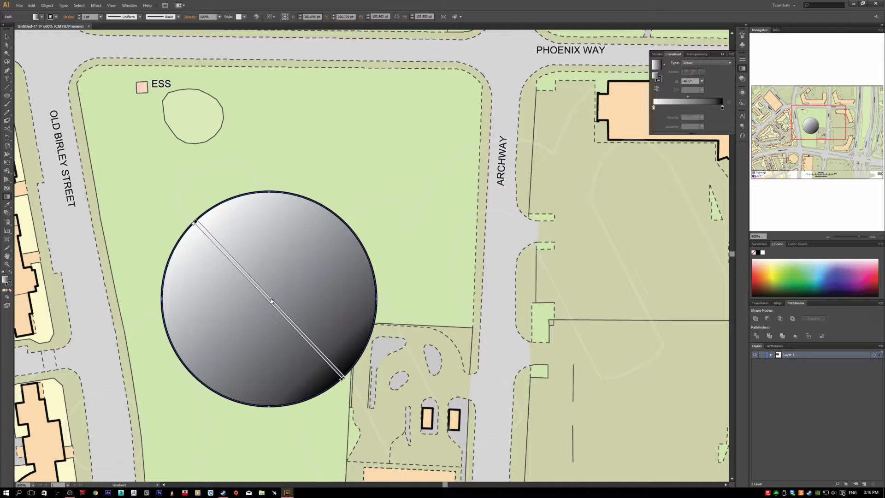
drag(271, 300, 236, 259)
mouse_move(278, 316)
mouse_down()
mouse_move(326, 350)
mouse_move(213, 241)
mouse_up()
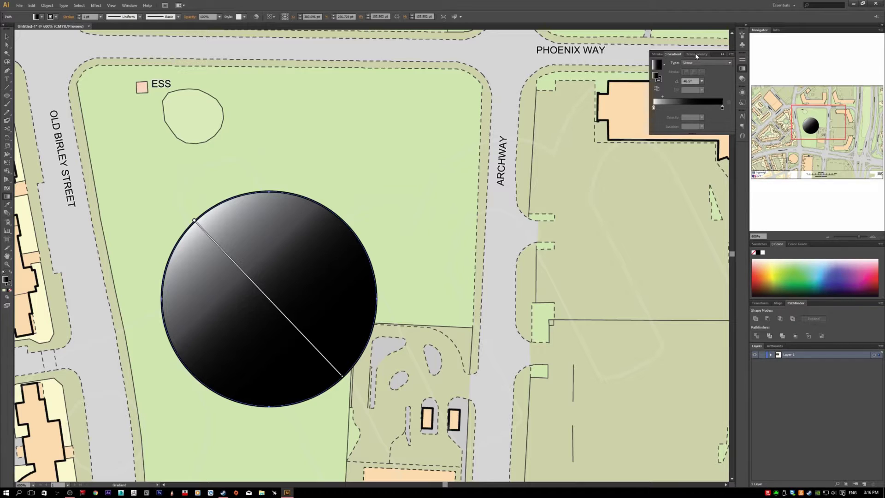
Set the circle gradient's start stop to yellow and its end stop to orange from the swatches.
click(654, 107)
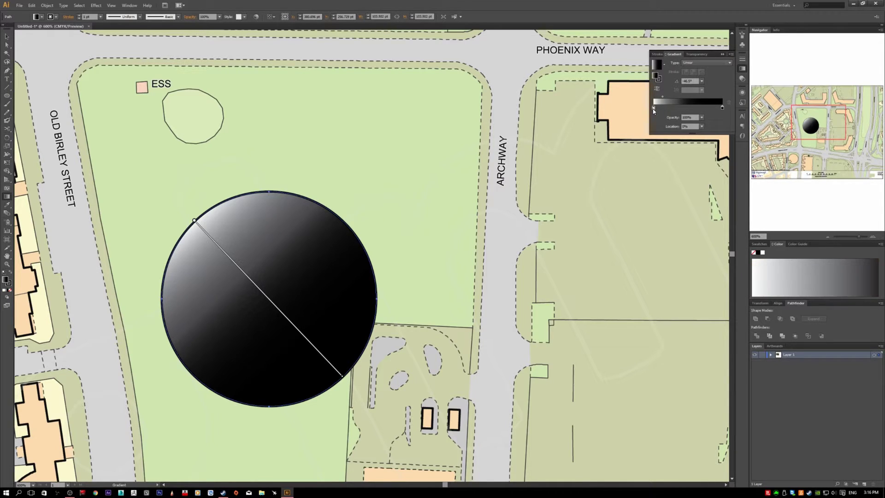
double_click(653, 109)
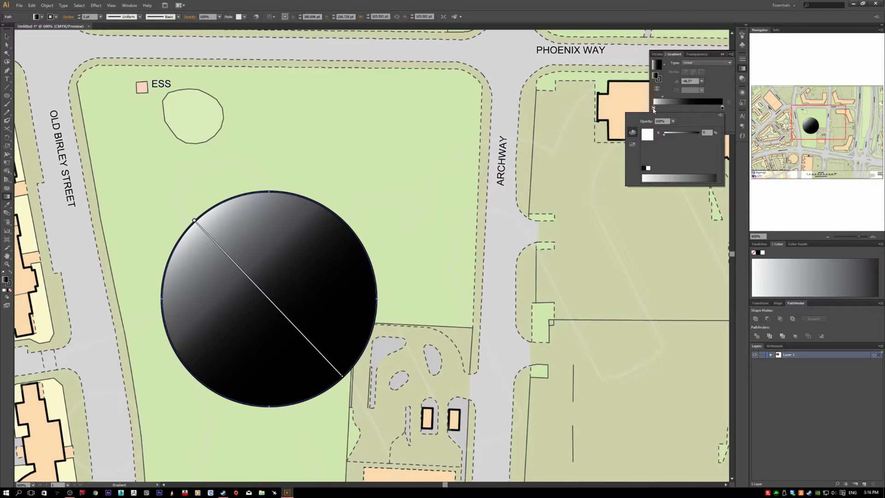
click(632, 145)
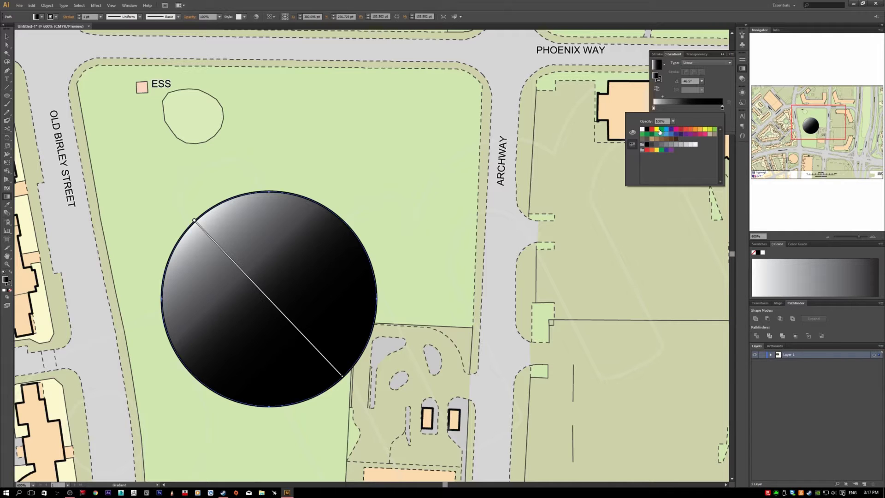
click(656, 130)
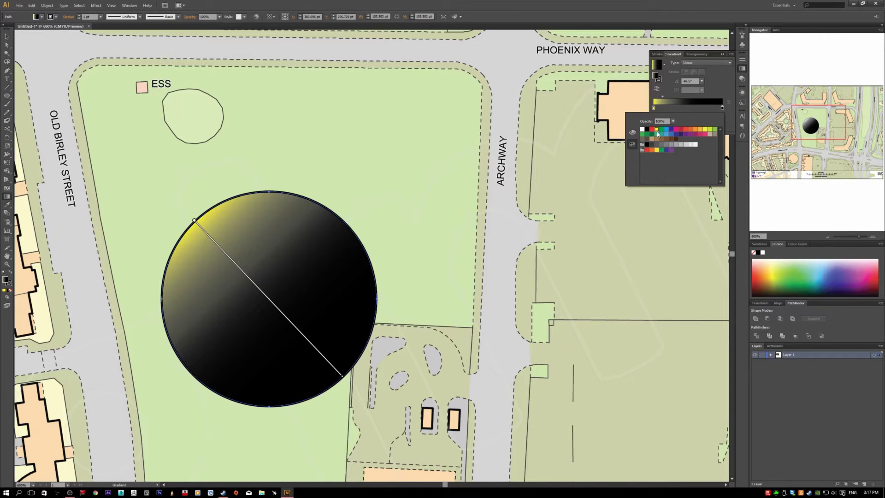
double_click(722, 110)
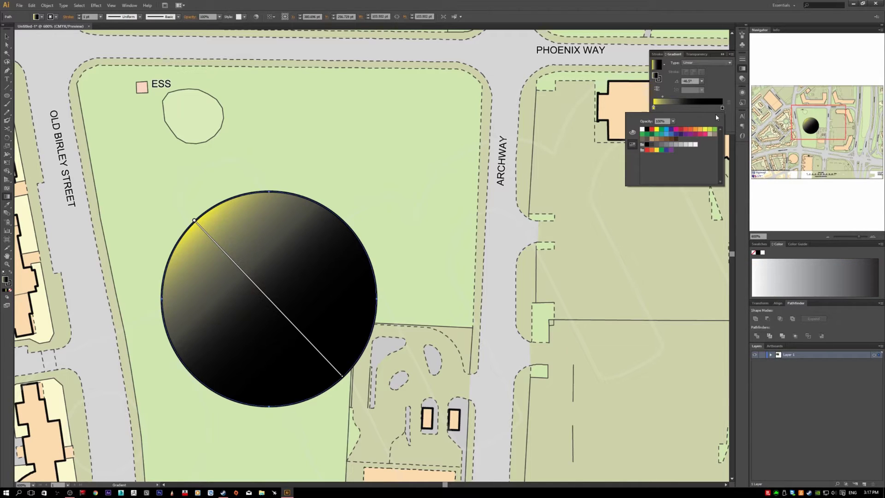
click(652, 152)
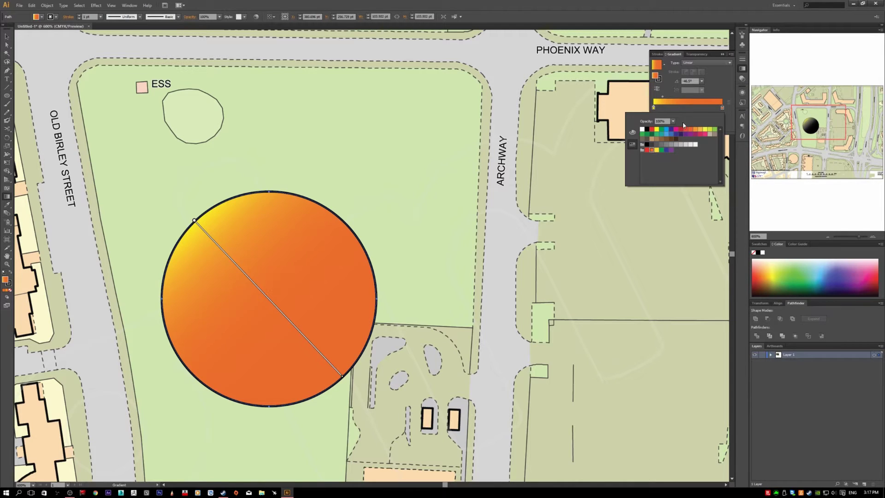
click(661, 98)
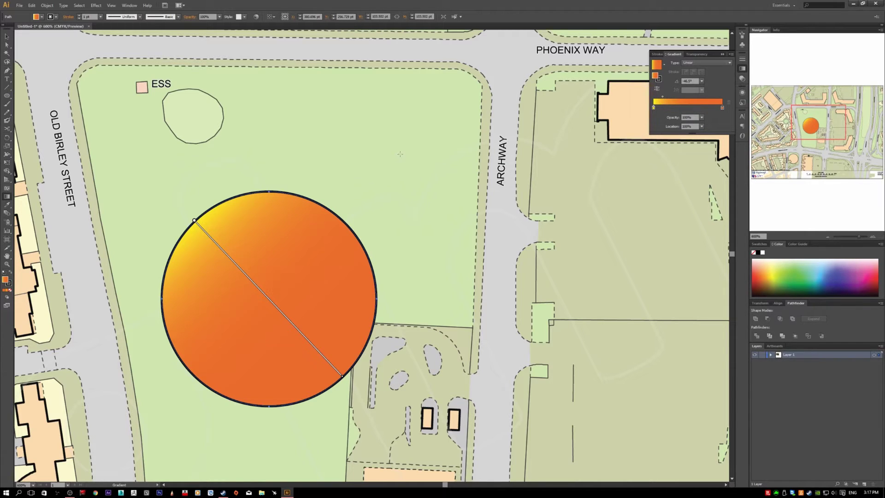
Adjust the blend between yellow and orange by moving the gradient midpoint to a location of about 27%.
mouse_move(214, 241)
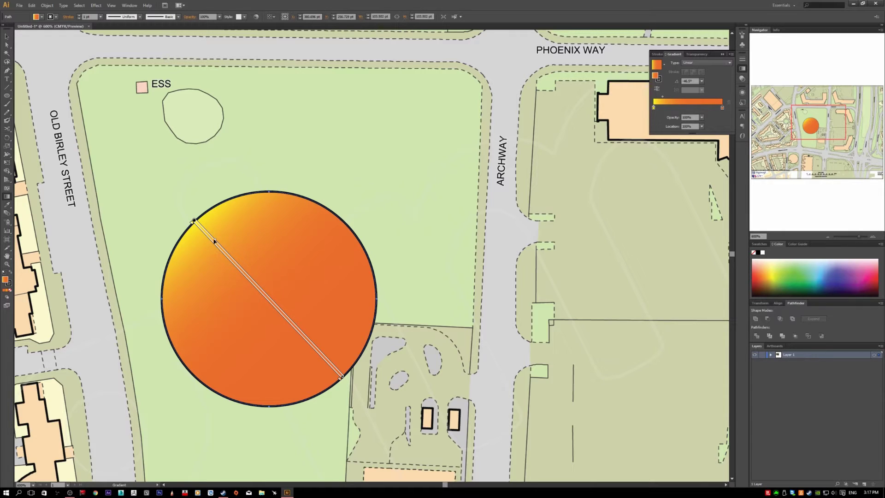
drag(215, 241, 283, 279)
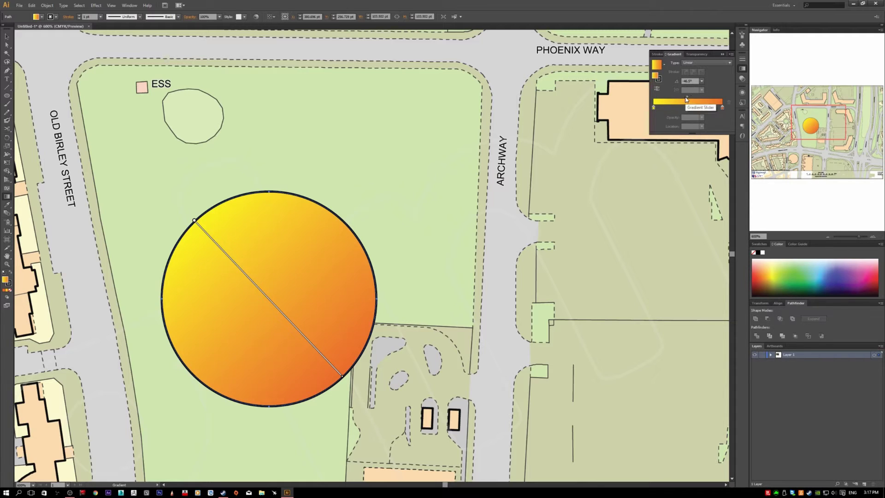
drag(687, 97, 669, 102)
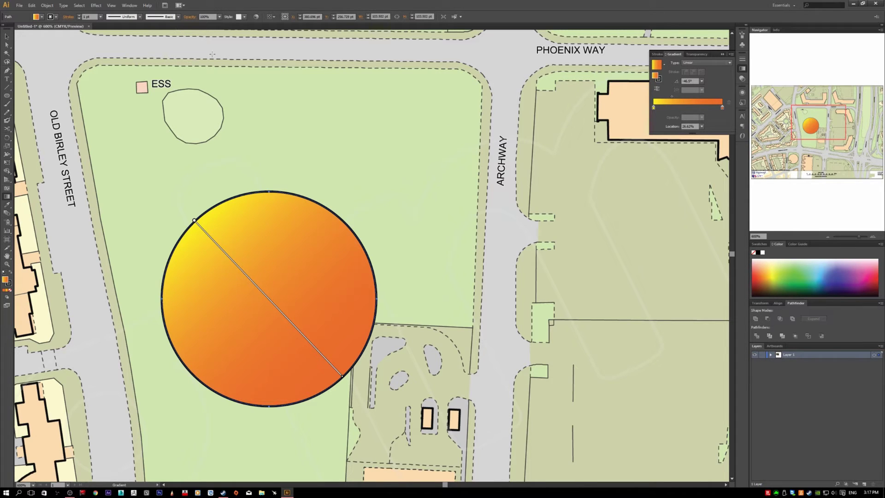
Select the gradient-filled circle and delete it from the map.
key(v)
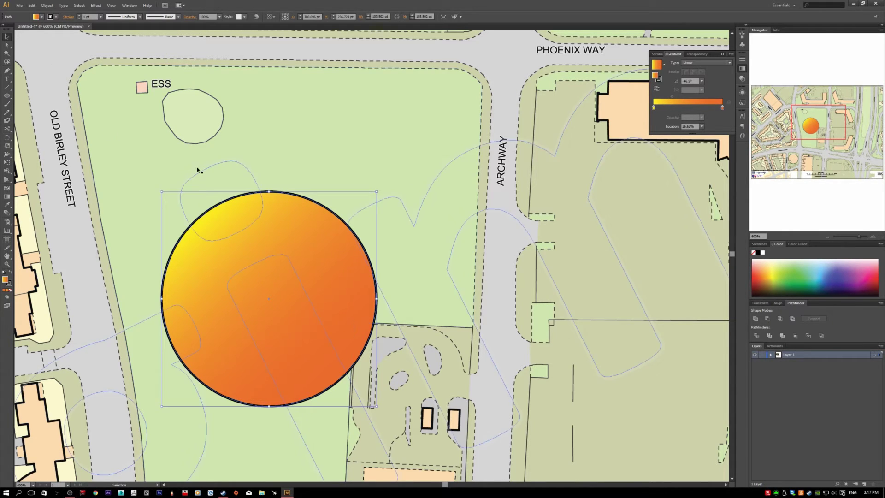
click(228, 201)
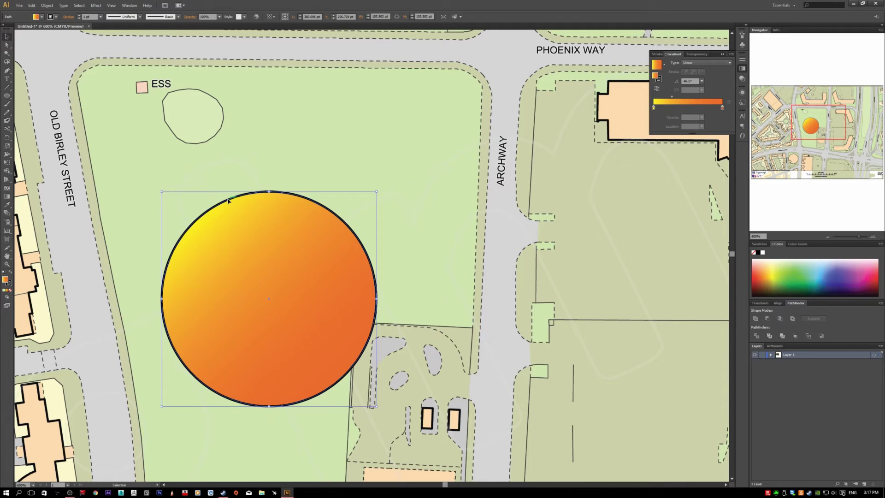
key(Delete)
scroll(183, 250, down, 2)
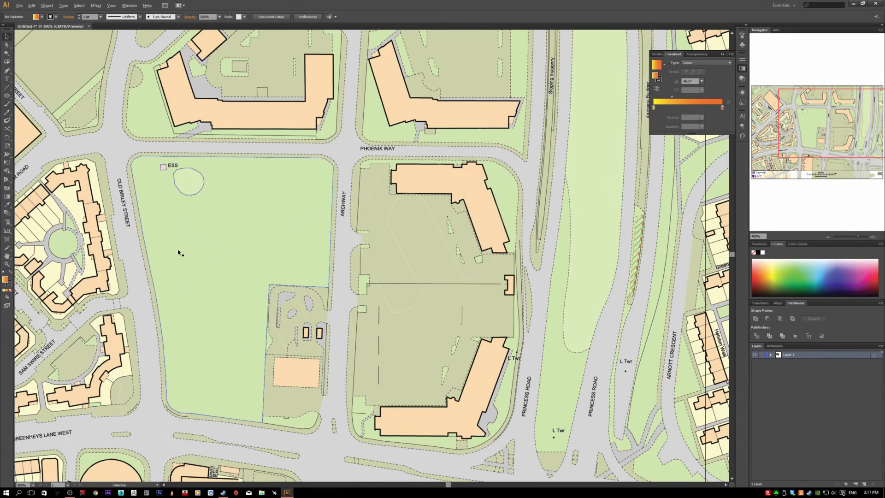
scroll(180, 252, down, 1)
Draw a rectangle about 53 by 69 pt on the green field west of Archway.
click(6, 207)
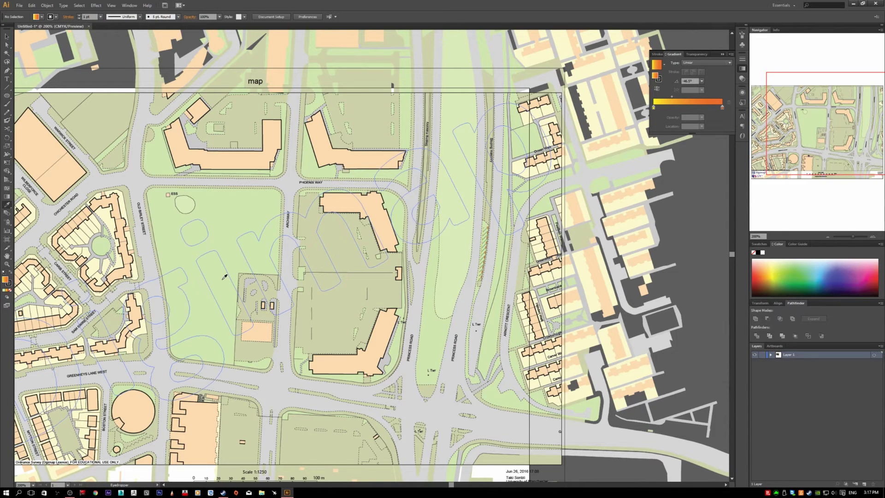
scroll(224, 277, up, 2)
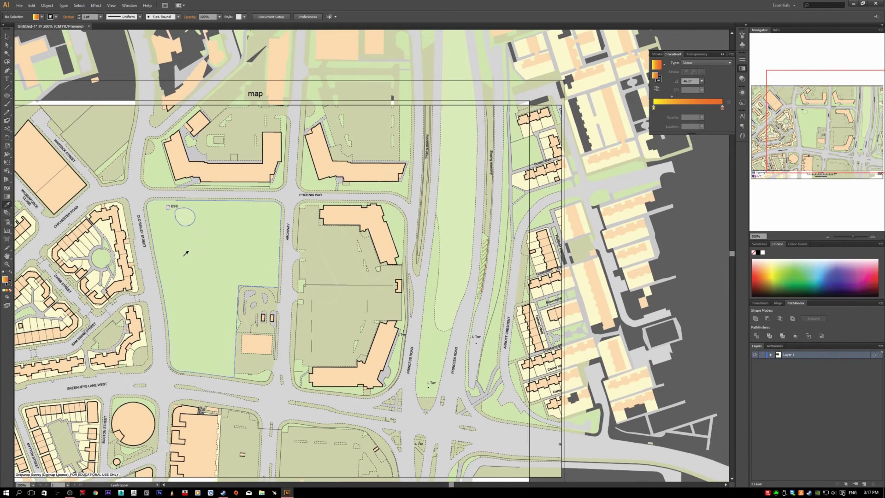
scroll(185, 259, up, 1)
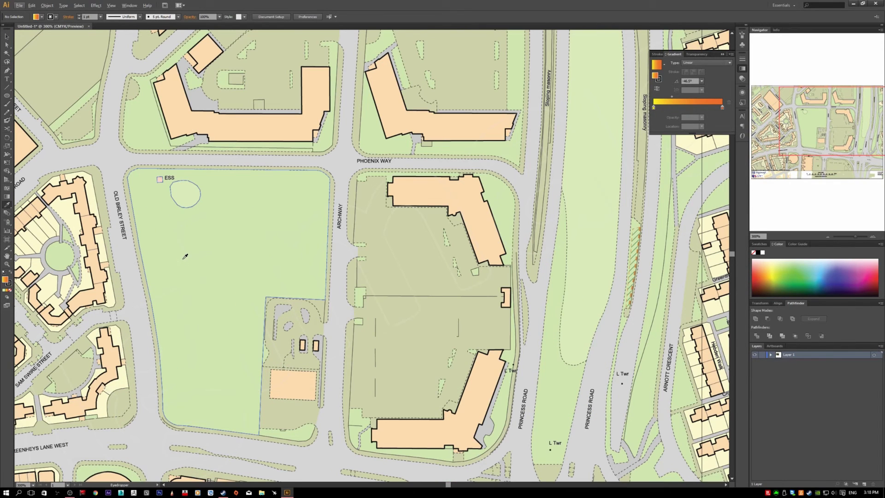
key(m)
mouse_move(248, 218)
mouse_down()
mouse_move(305, 262)
mouse_move(323, 288)
mouse_move(299, 288)
mouse_up()
scroll(106, 302, up, 1)
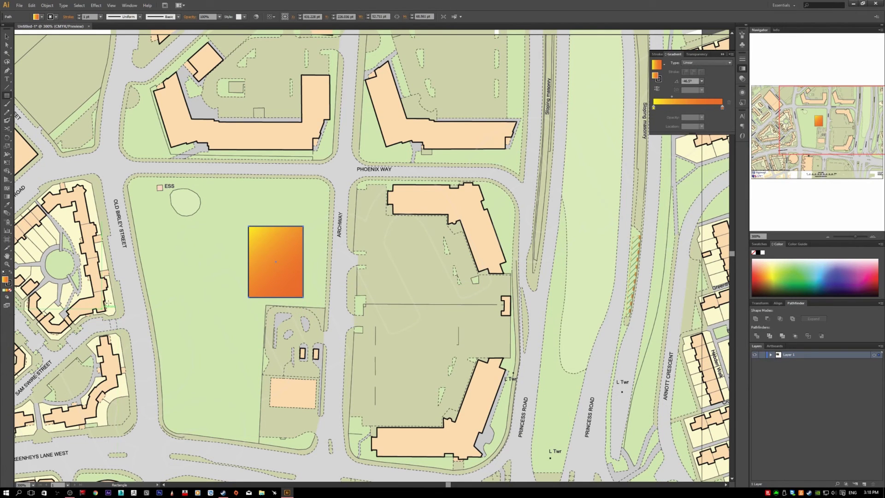
Use the Eyedropper to give the rectangle the peach fill of the building north of Phoenix Way, and reselect the rectangle.
click(7, 206)
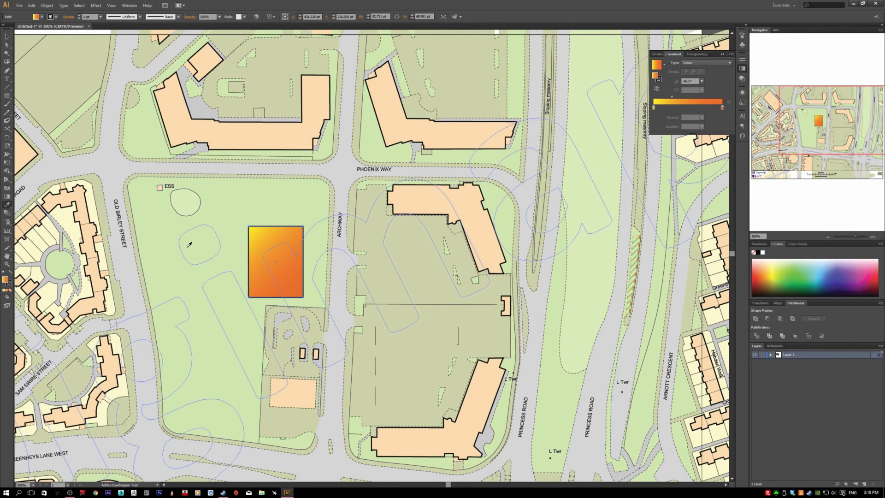
click(272, 136)
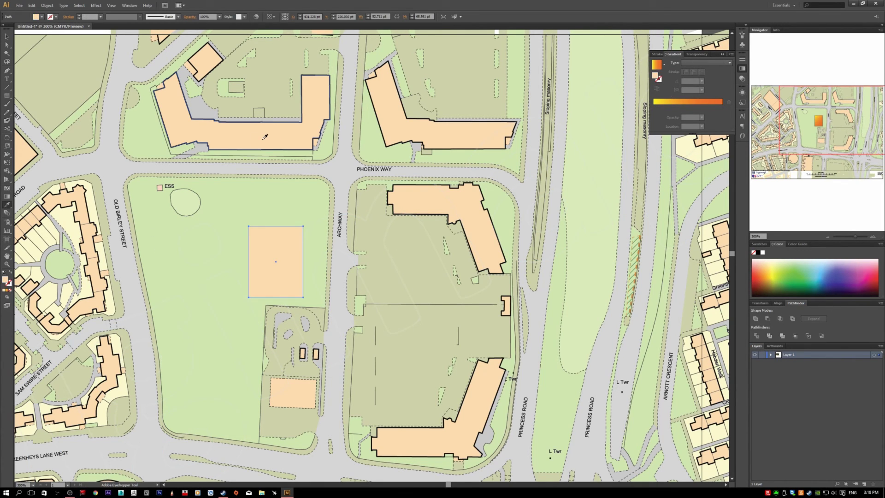
scroll(211, 269, up, 1)
key(v)
click(240, 283)
click(281, 238)
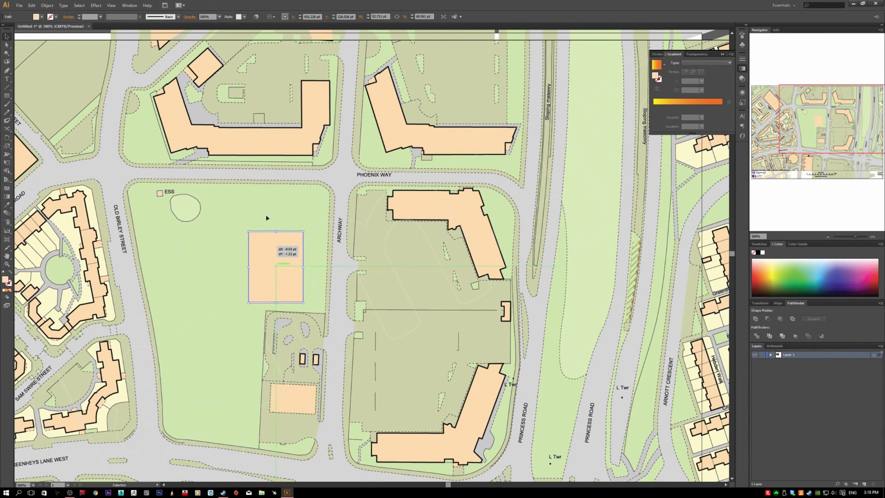